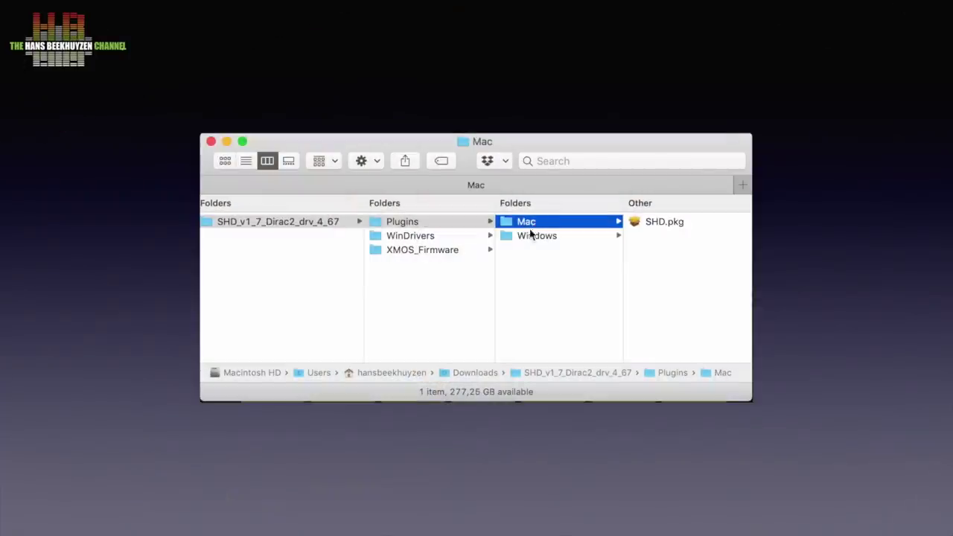
Step: Examine the Mac and Windows contents of the downloaded SHD package's Plugins, WinDrivers and XMOS_Firmware folders
click(529, 236)
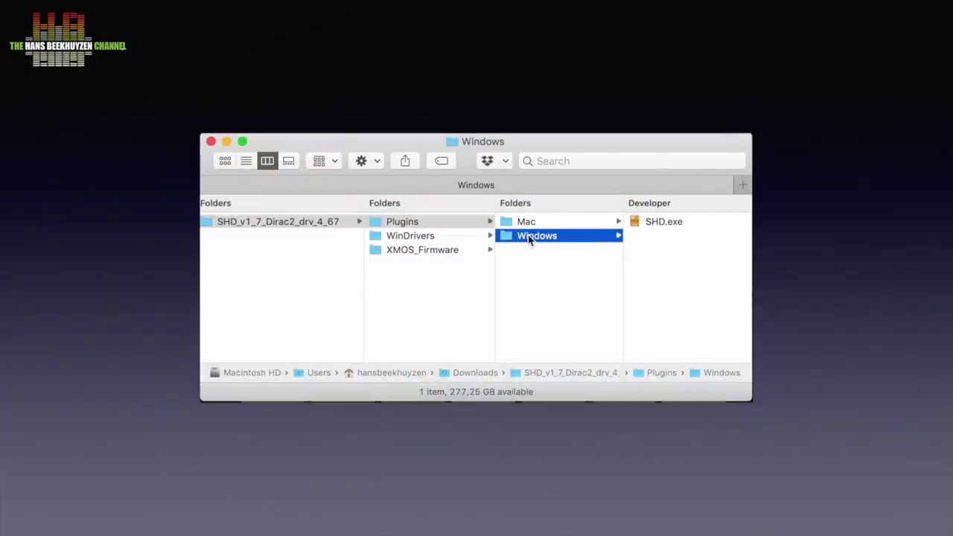
click(444, 239)
double_click(626, 283)
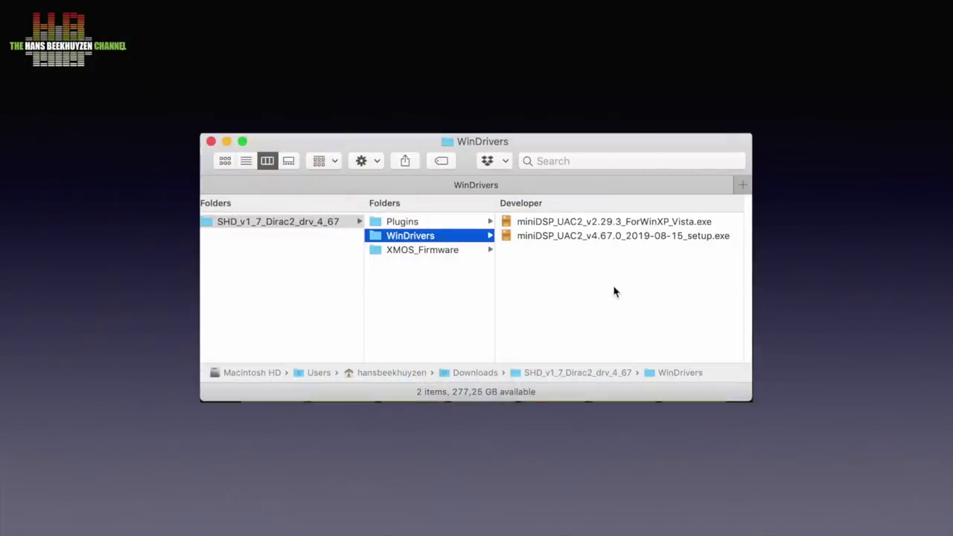
click(454, 251)
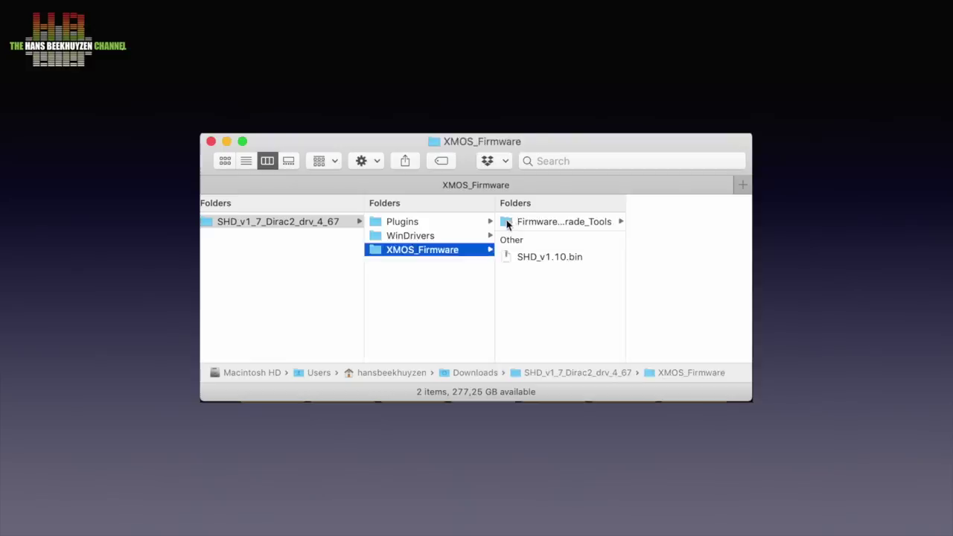
click(506, 222)
click(633, 221)
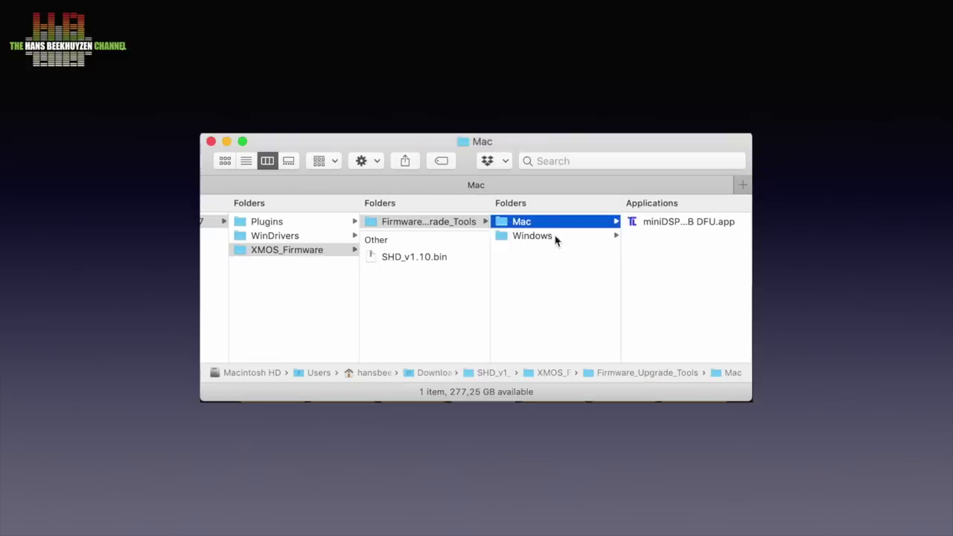
click(554, 237)
click(691, 224)
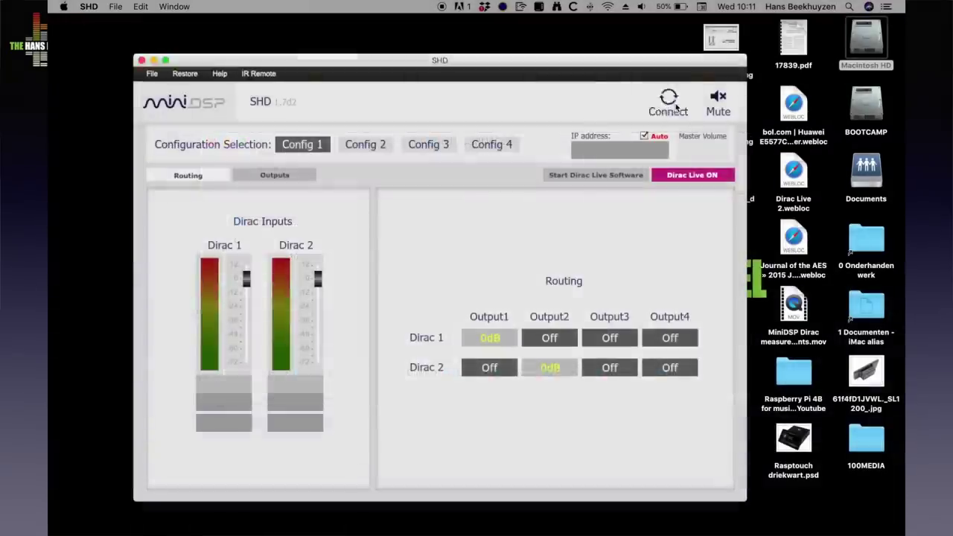
Step: Connect the SHD plugin to the miniDSP device and launch the Dirac Live calibration software from it
click(673, 106)
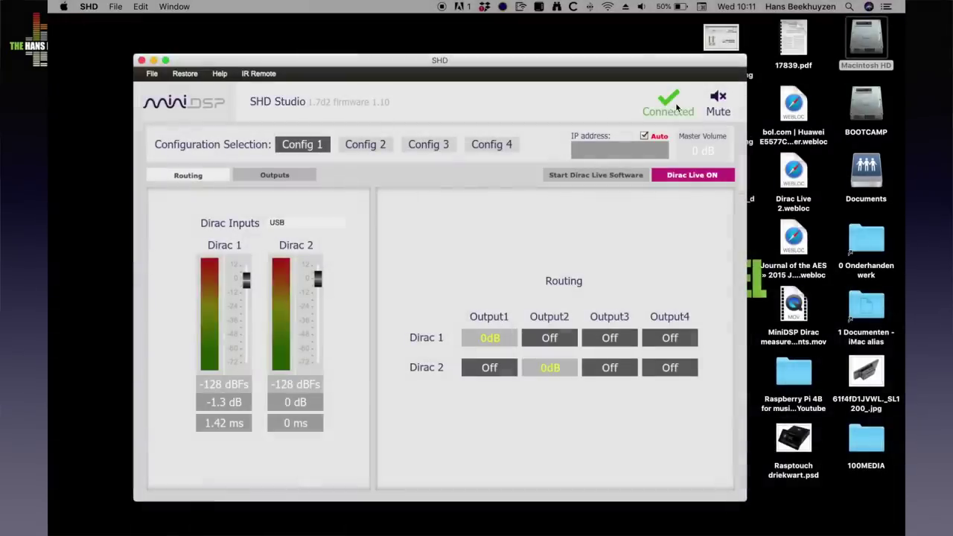
click(596, 175)
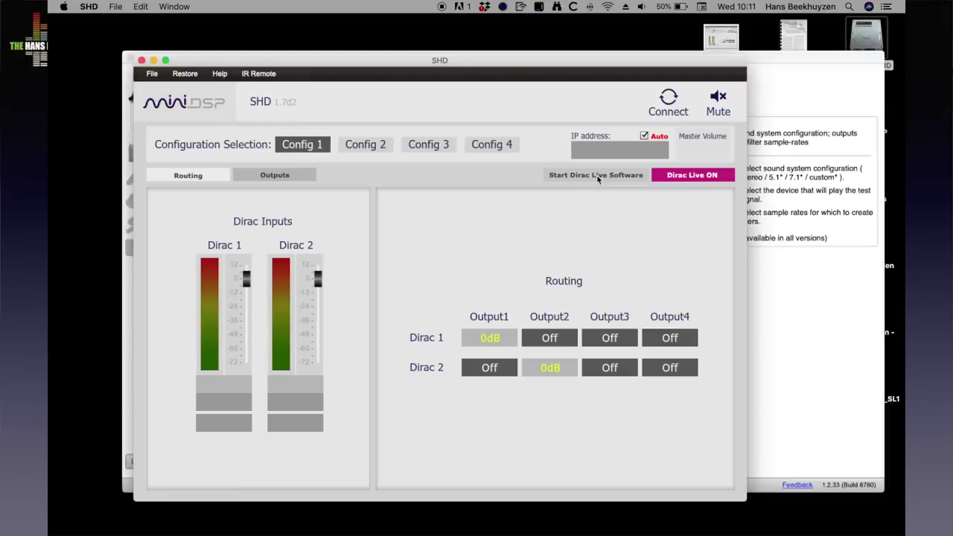
click(794, 283)
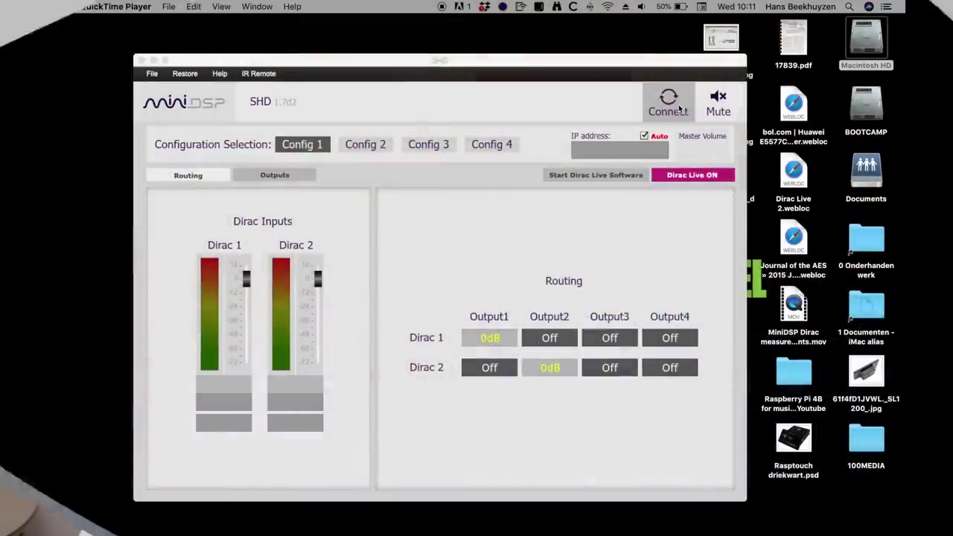
click(673, 104)
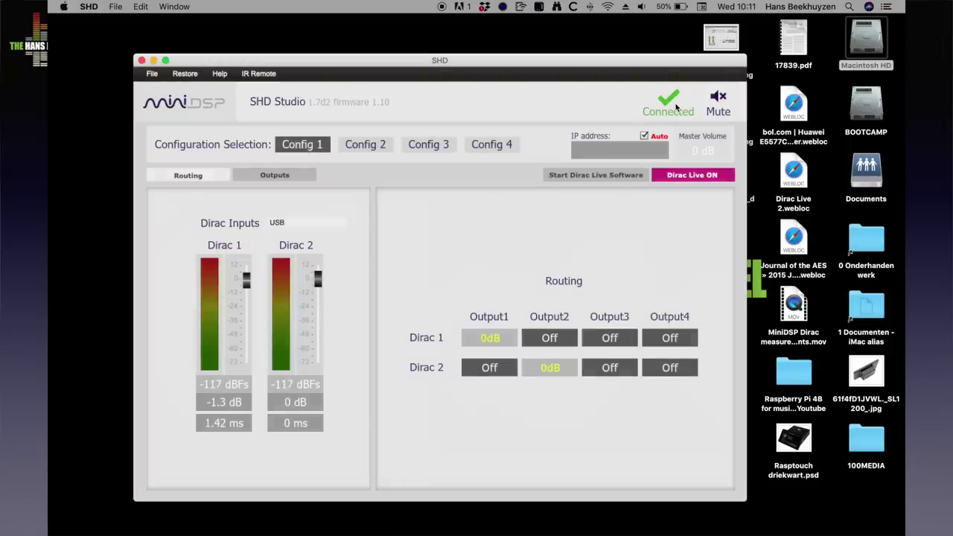
click(596, 176)
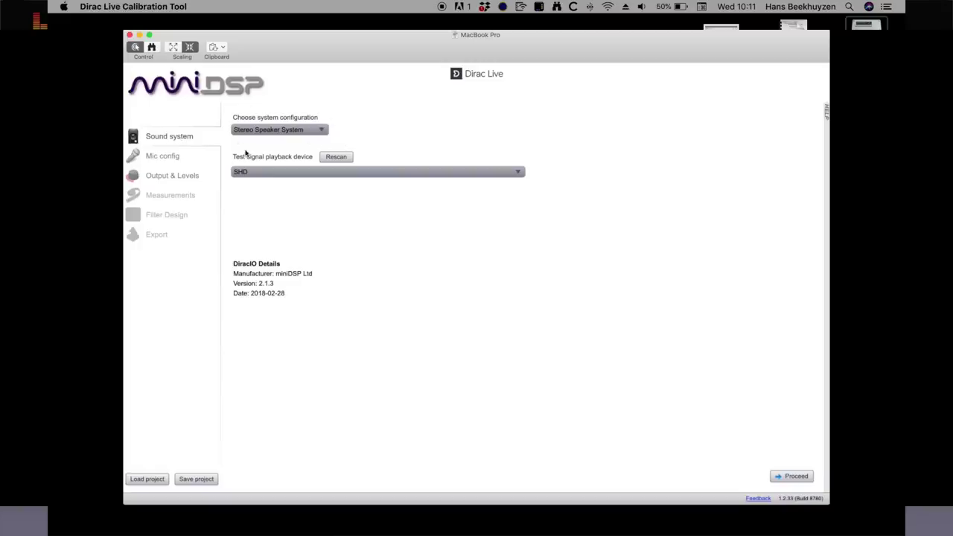
Step: Go to the microphone configuration and keep Umik-1 Gain: 18dB as the recording device
click(176, 158)
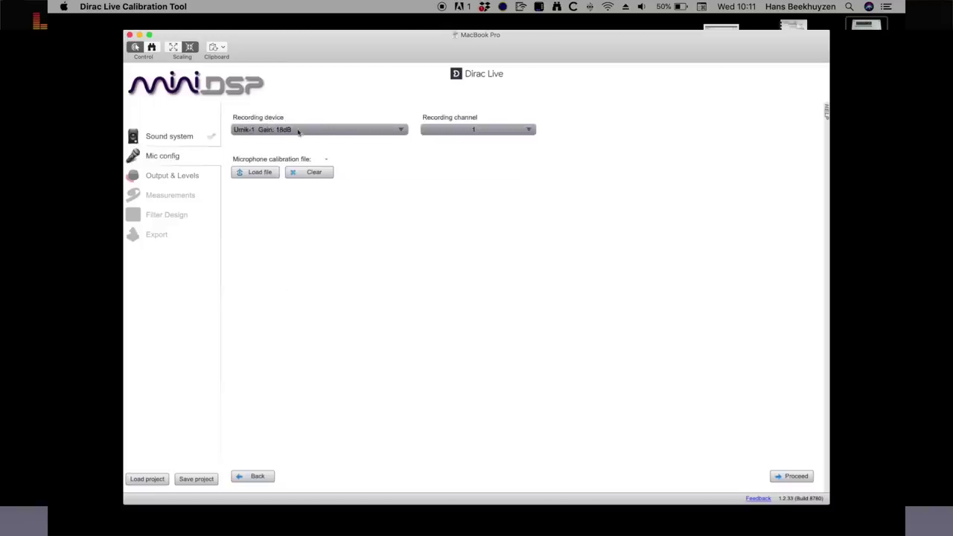
click(332, 130)
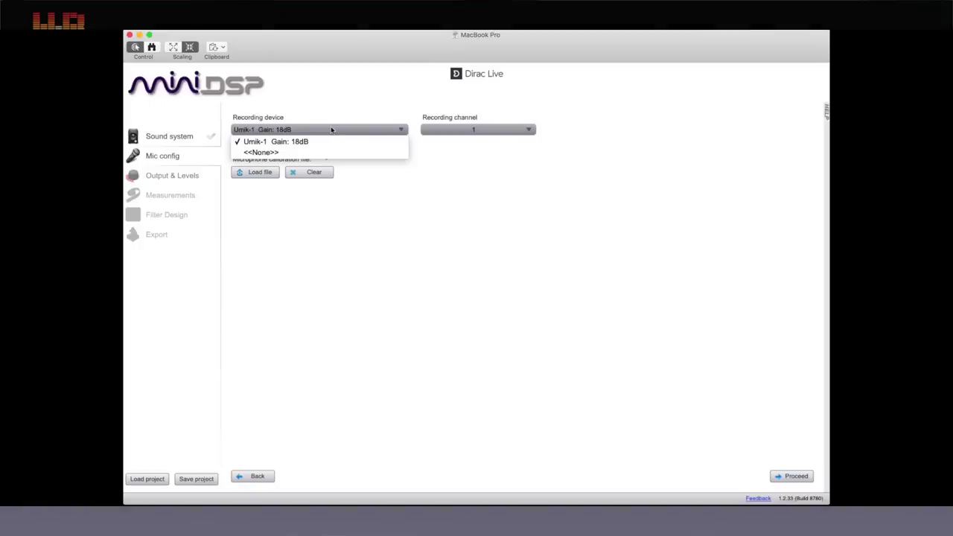
click(331, 130)
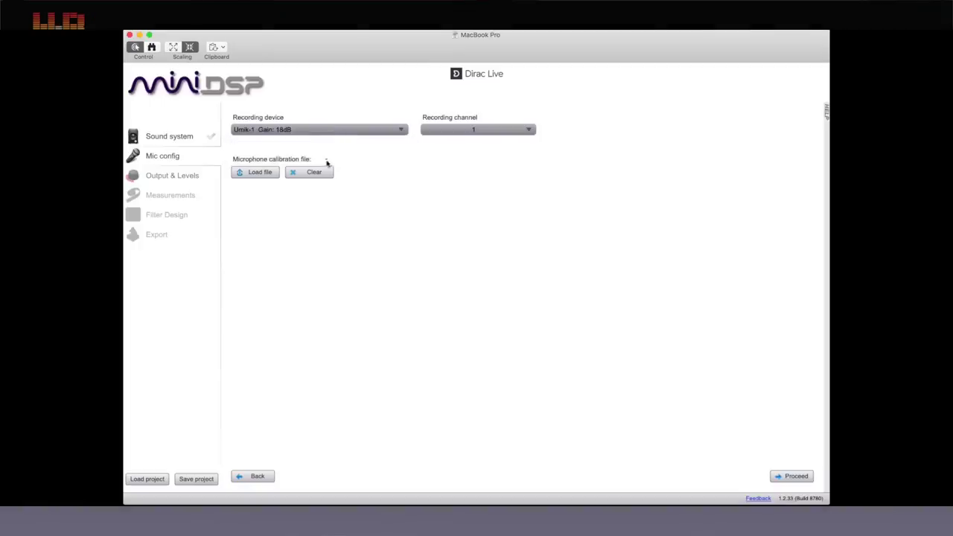
Step: Load the microphone calibration file 7032915_90deg.txt from the UMIK-1 data folder in Applications/MiniDSP and store it for the Umik-1
click(271, 178)
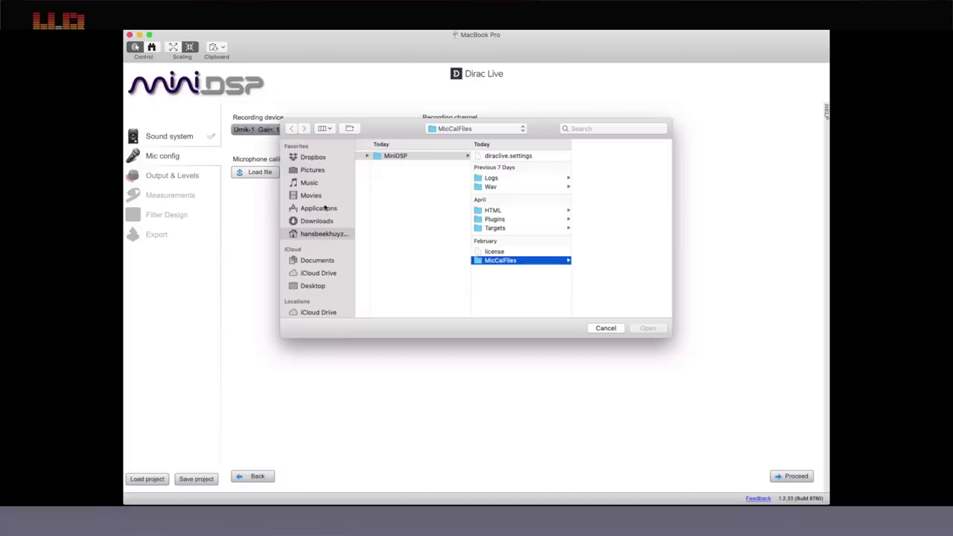
click(327, 209)
click(406, 174)
click(515, 174)
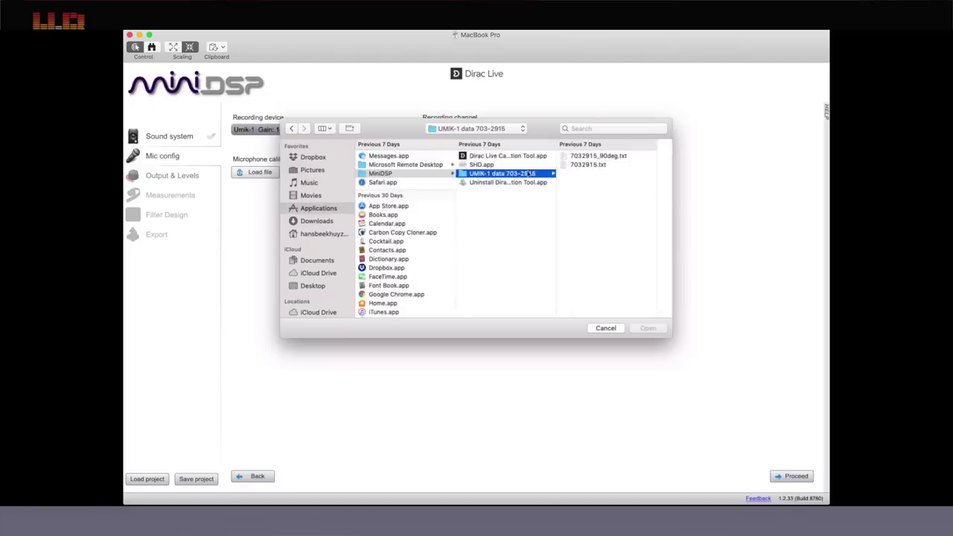
click(602, 159)
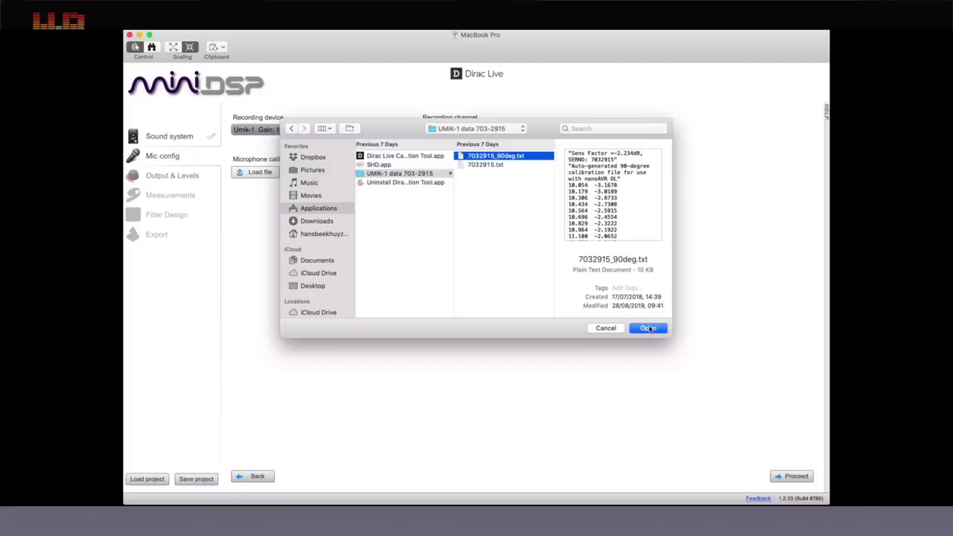
click(649, 328)
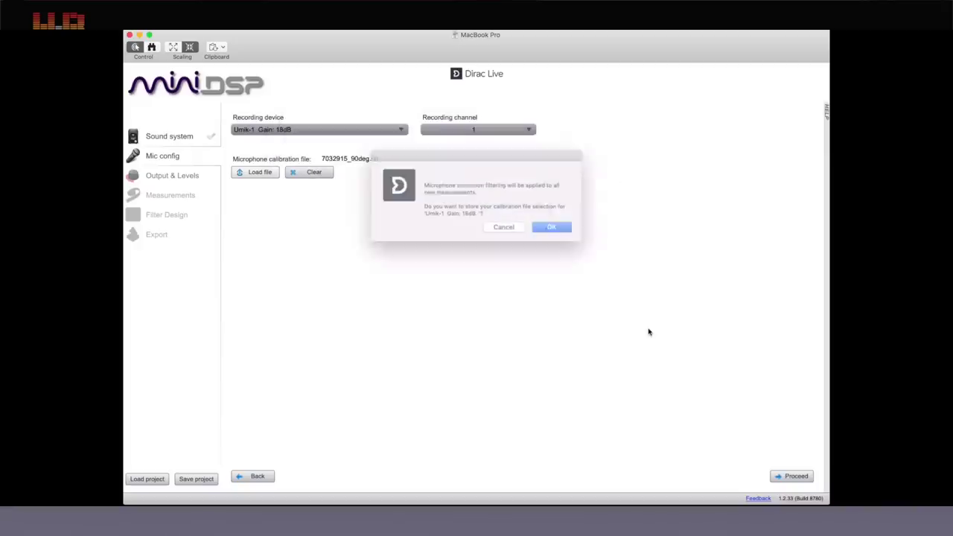
click(549, 227)
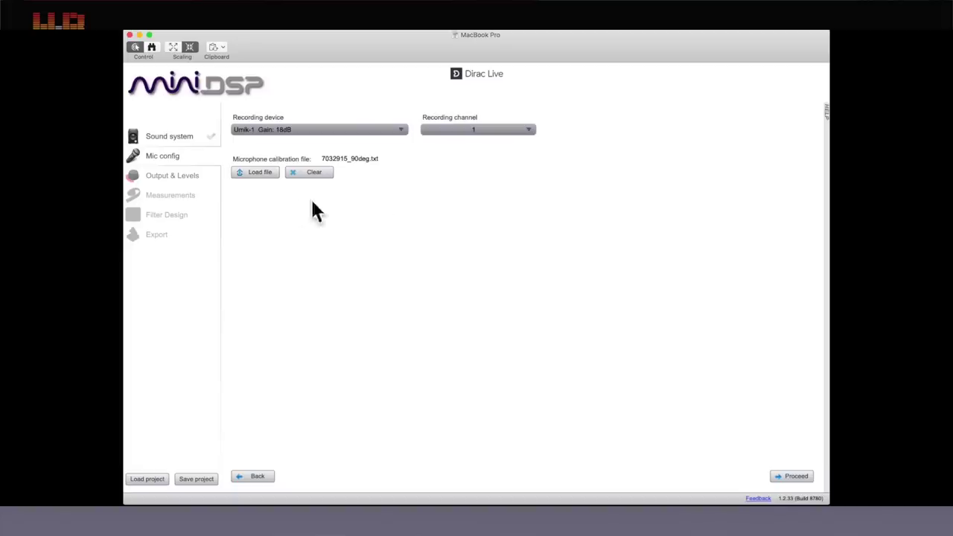
Step: Go to the output and level settings and play the test signal on the Left channel
click(172, 177)
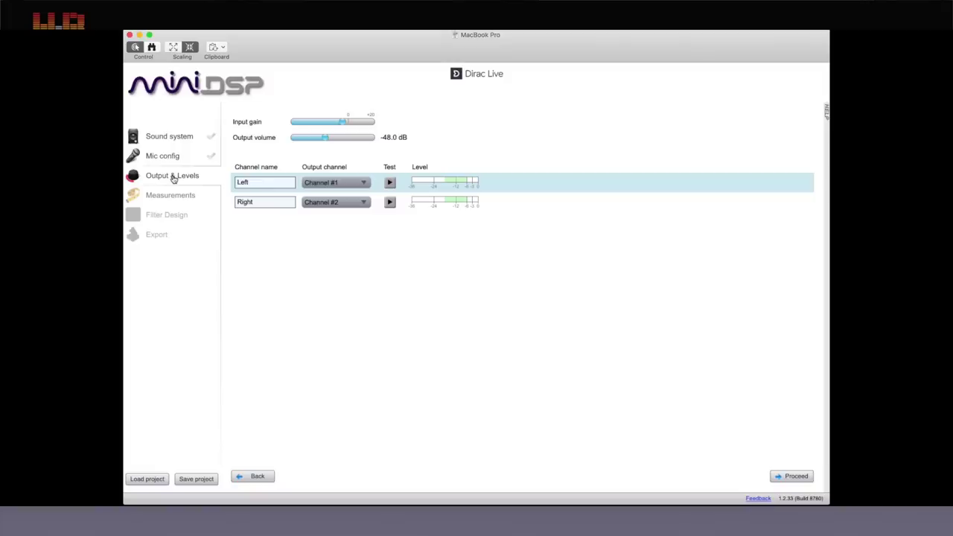
click(390, 183)
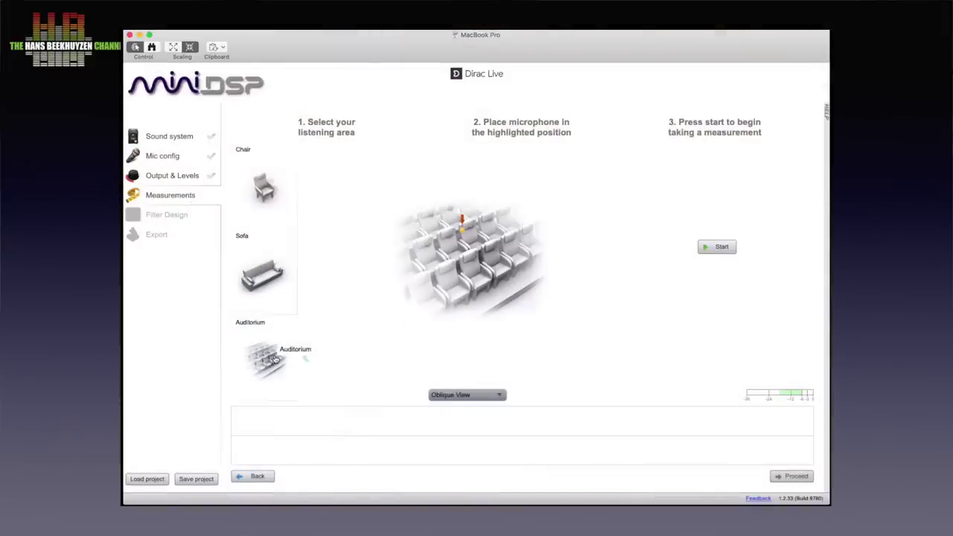
Step: Choose the Sofa listening area and inspect its microphone positions in Top View, Frontal View and Oblique View
click(265, 287)
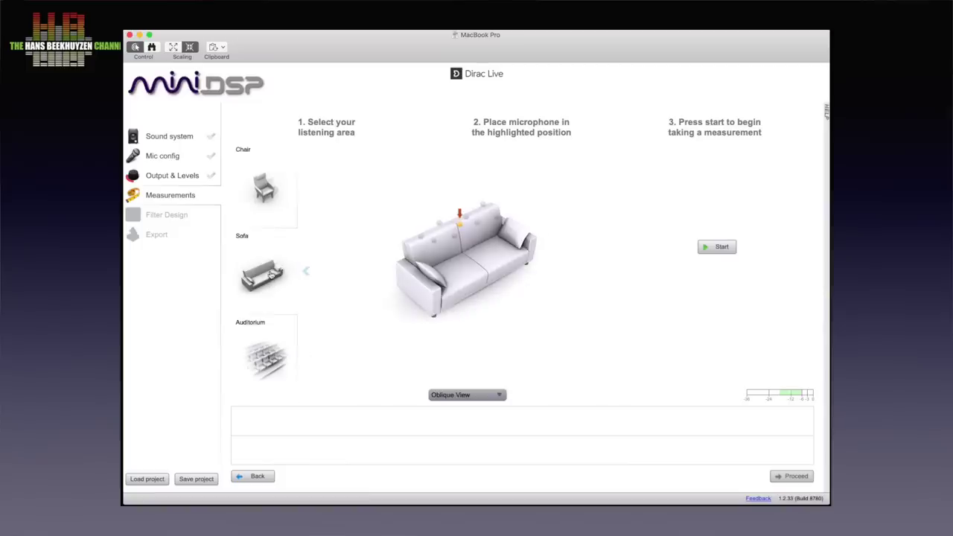
click(494, 396)
click(485, 410)
click(487, 395)
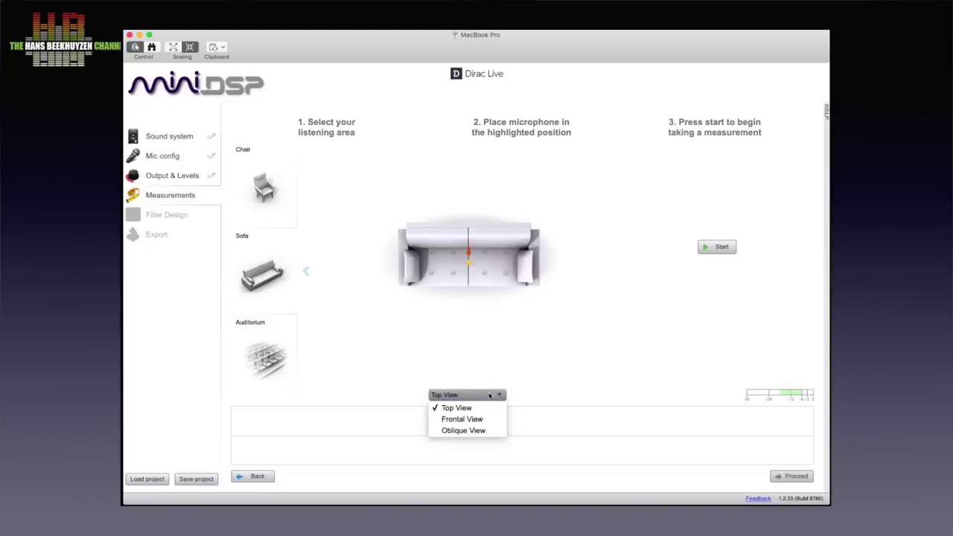
click(485, 421)
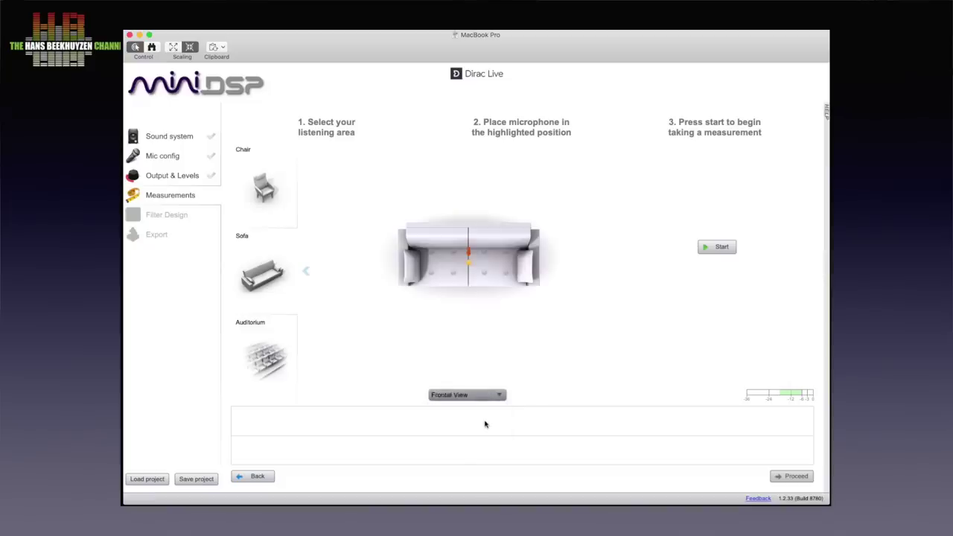
click(486, 396)
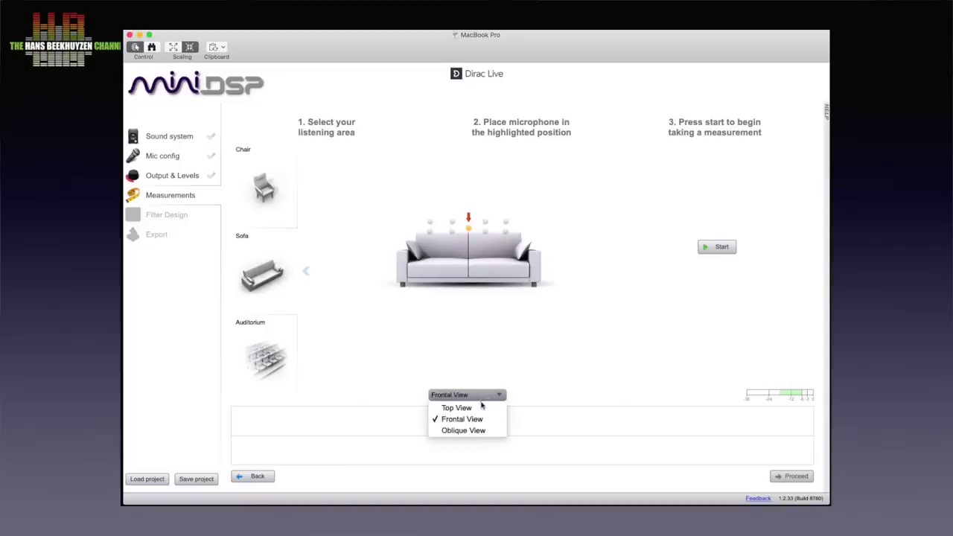
click(478, 431)
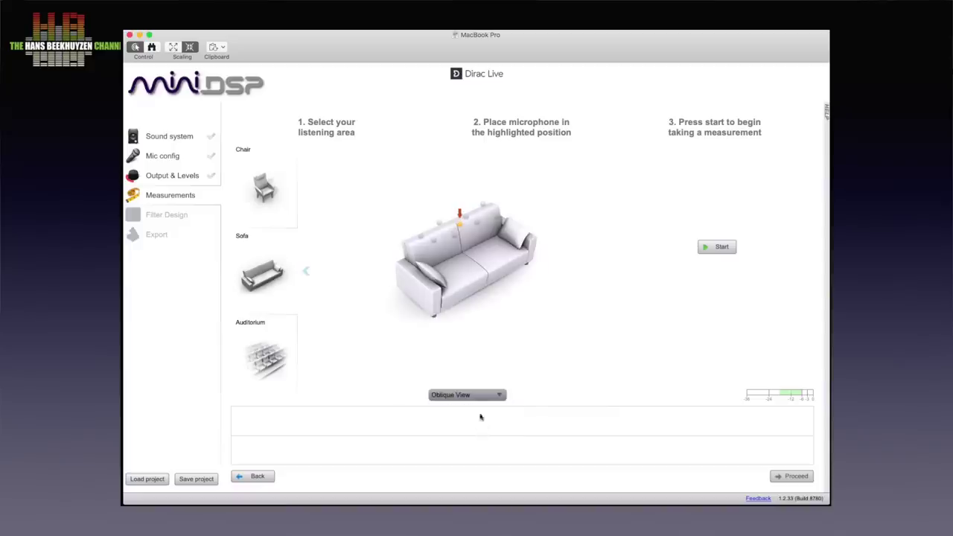
Step: Start the measurement at the first highlighted microphone position on the sofa
click(719, 249)
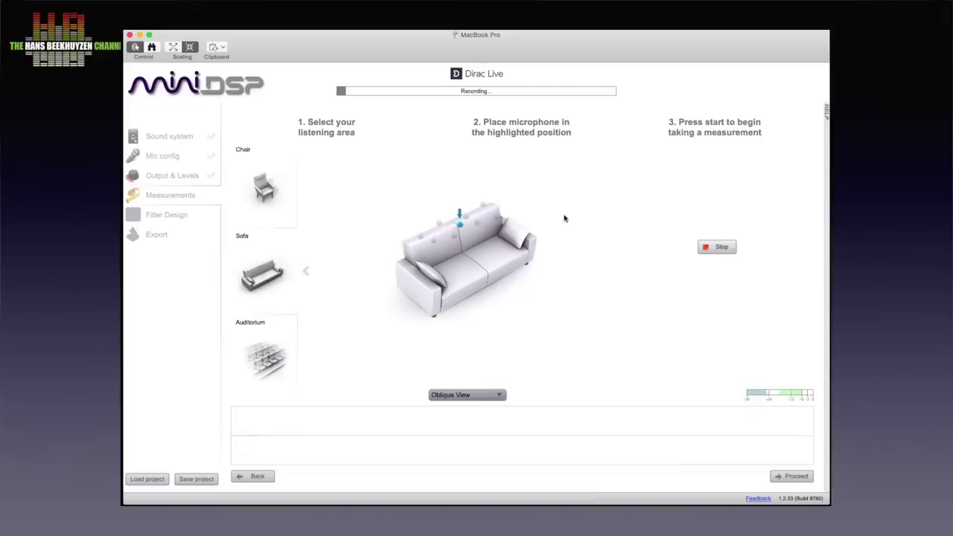
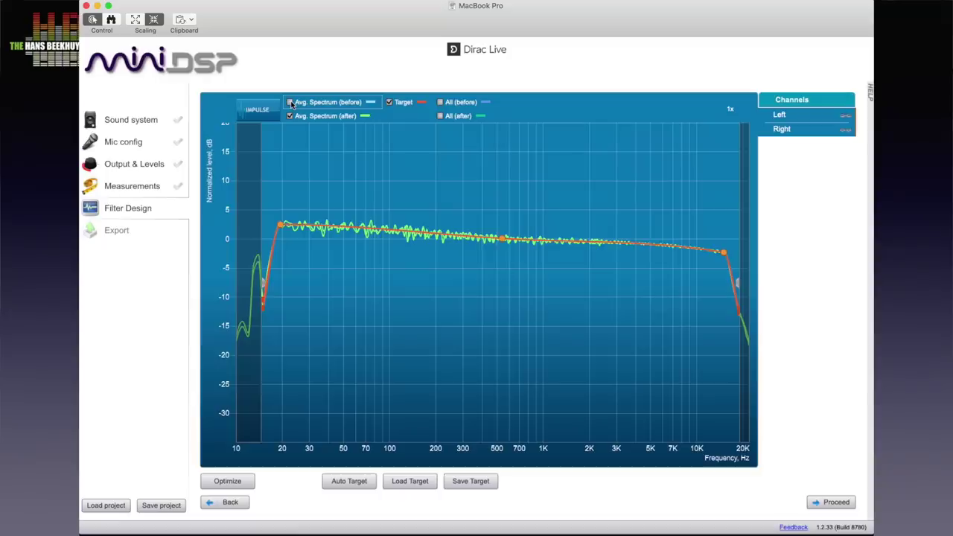
Step: Compare the average spectra before and after correction with the target curve in the filter design, including the Right channel
click(289, 102)
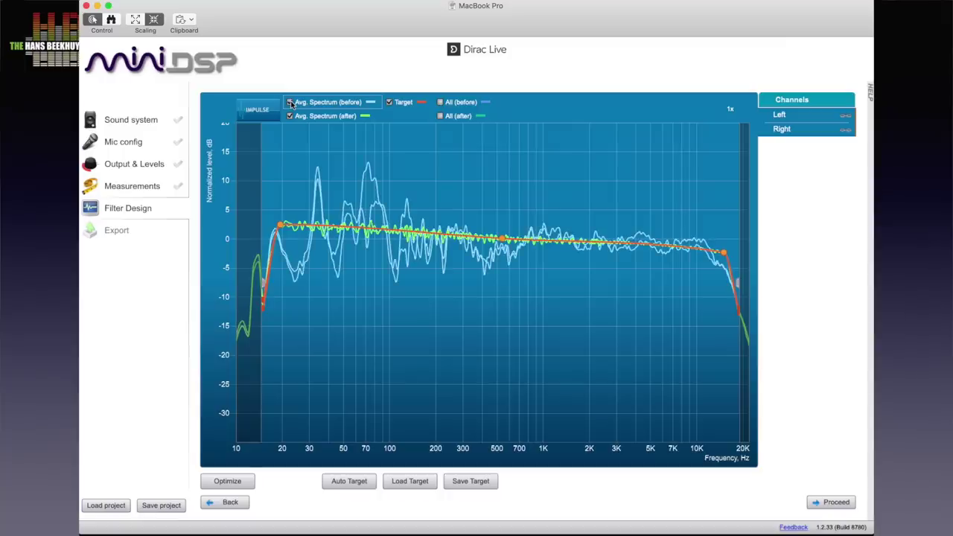
click(289, 116)
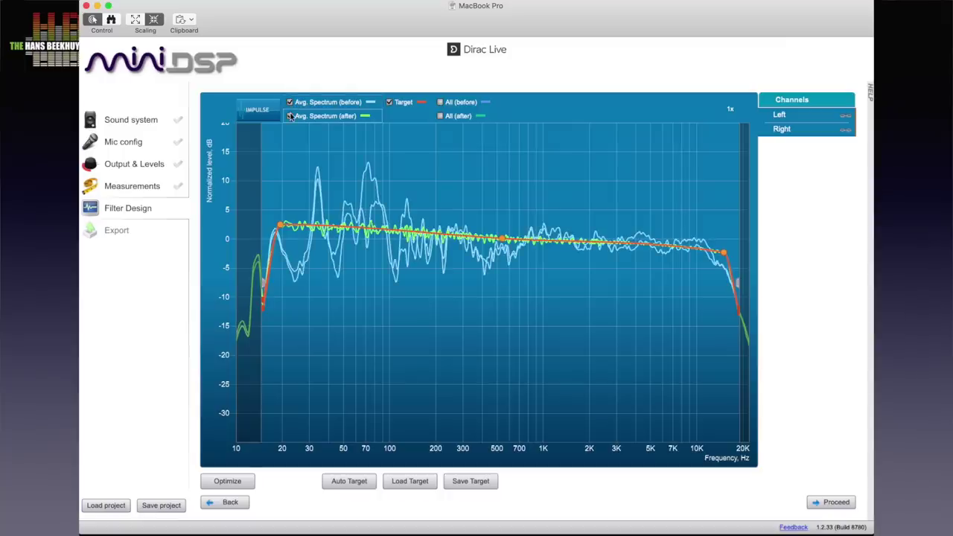
click(389, 103)
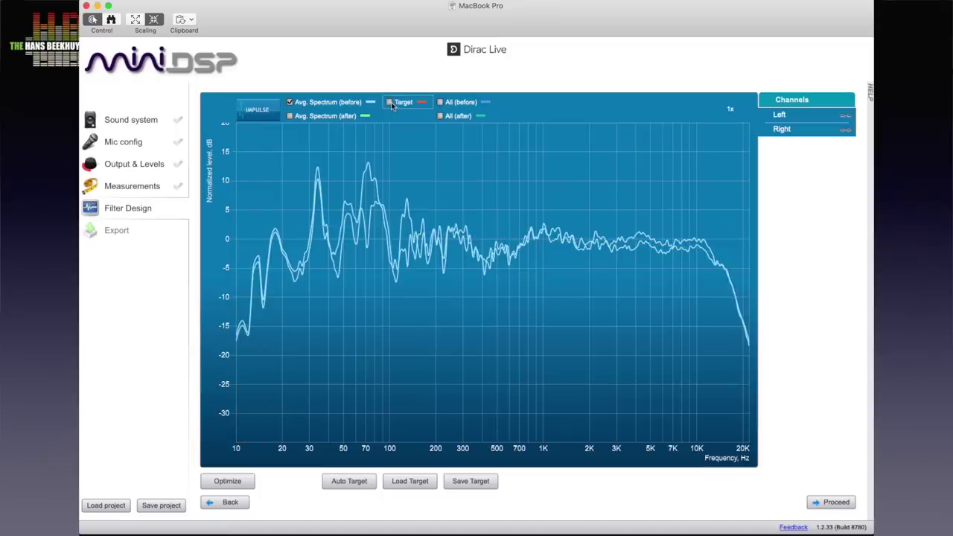
click(390, 104)
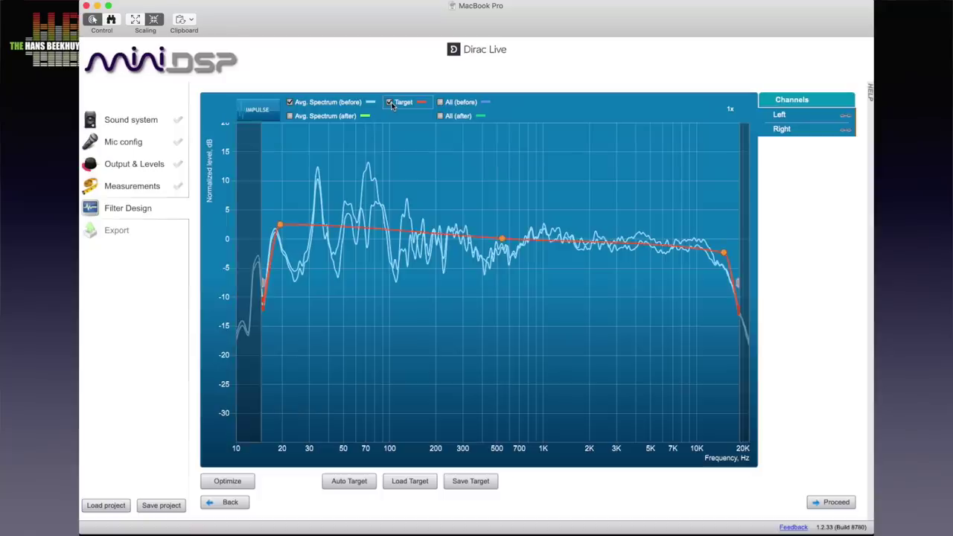
click(291, 117)
click(290, 102)
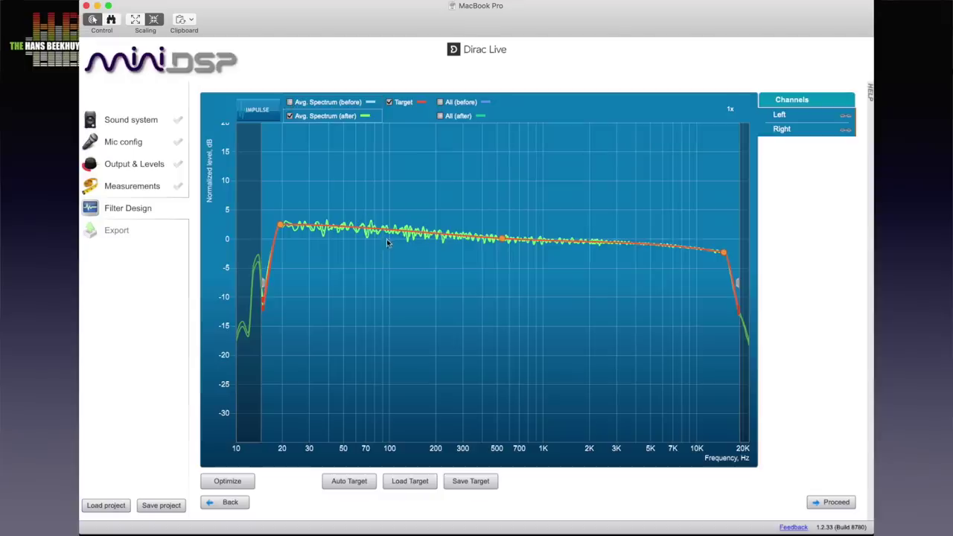
mouse_move(390, 230)
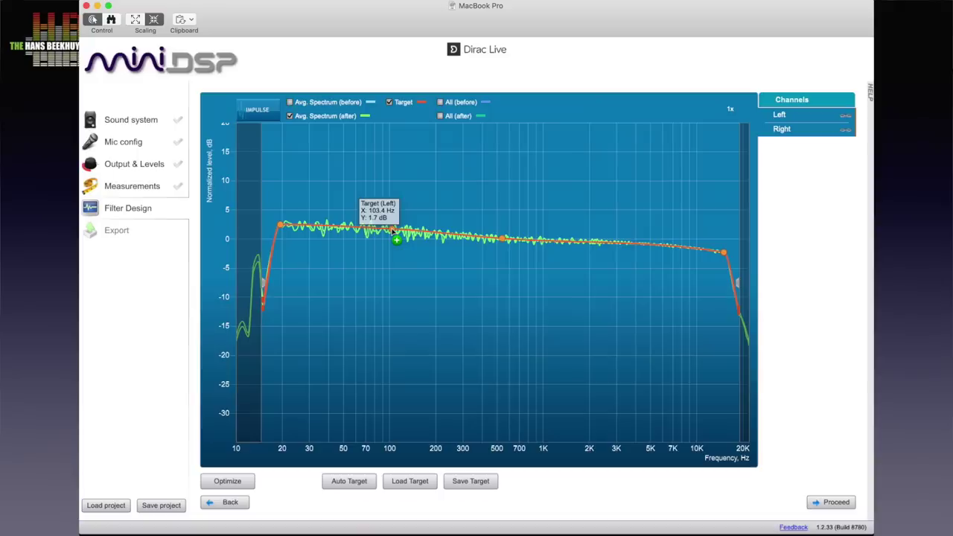
click(783, 130)
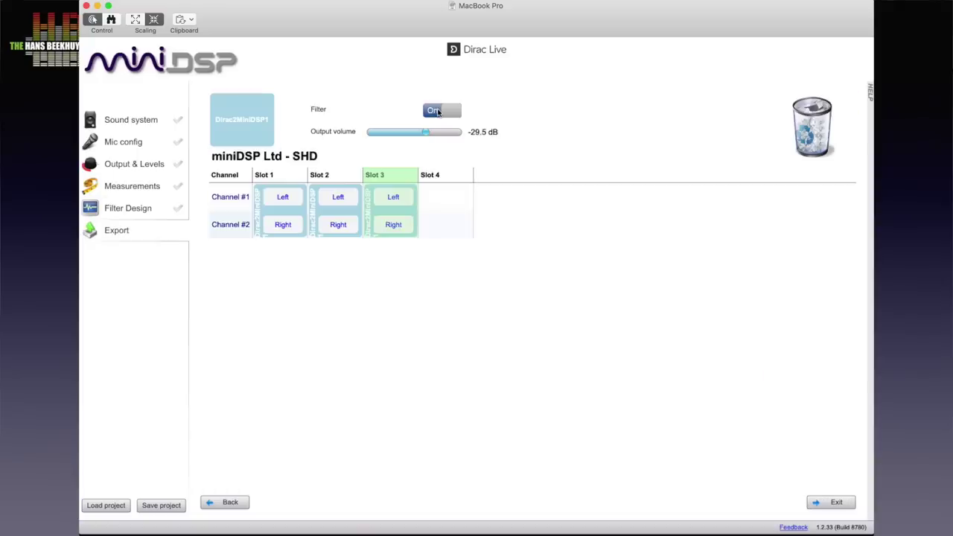